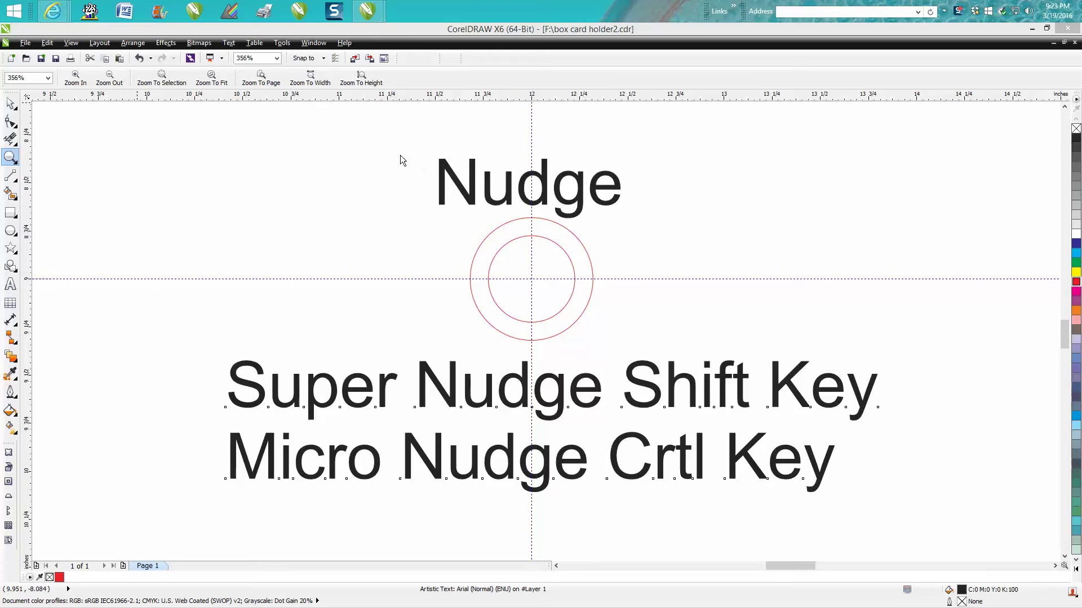
Deselect the text block and zoom in around the two red circles.
{"action": "left_click", "coordinate": [10, 103]}
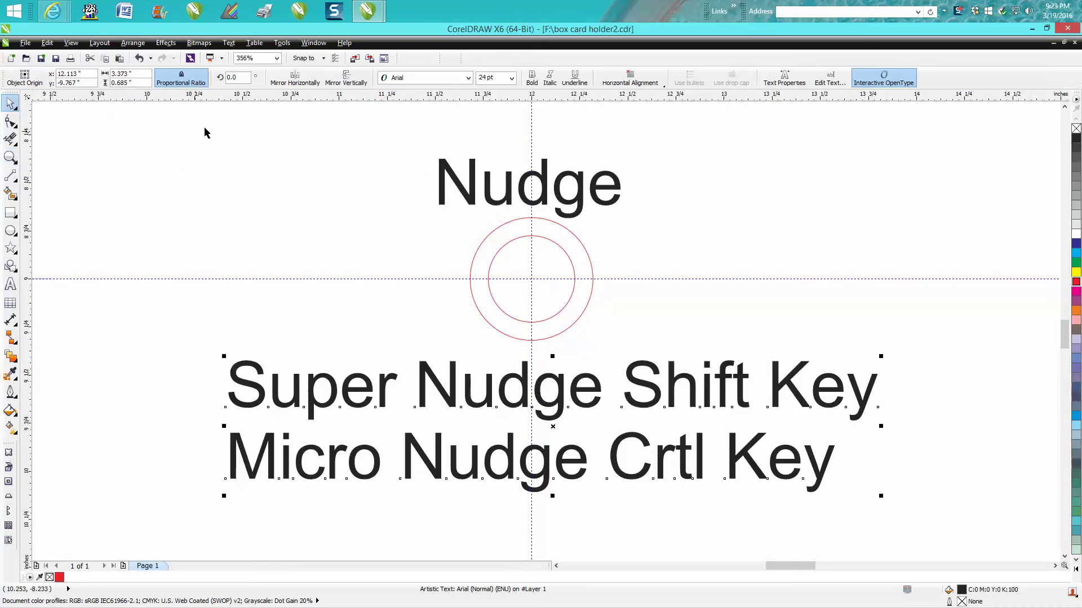
{"action": "left_click", "coordinate": [401, 121]}
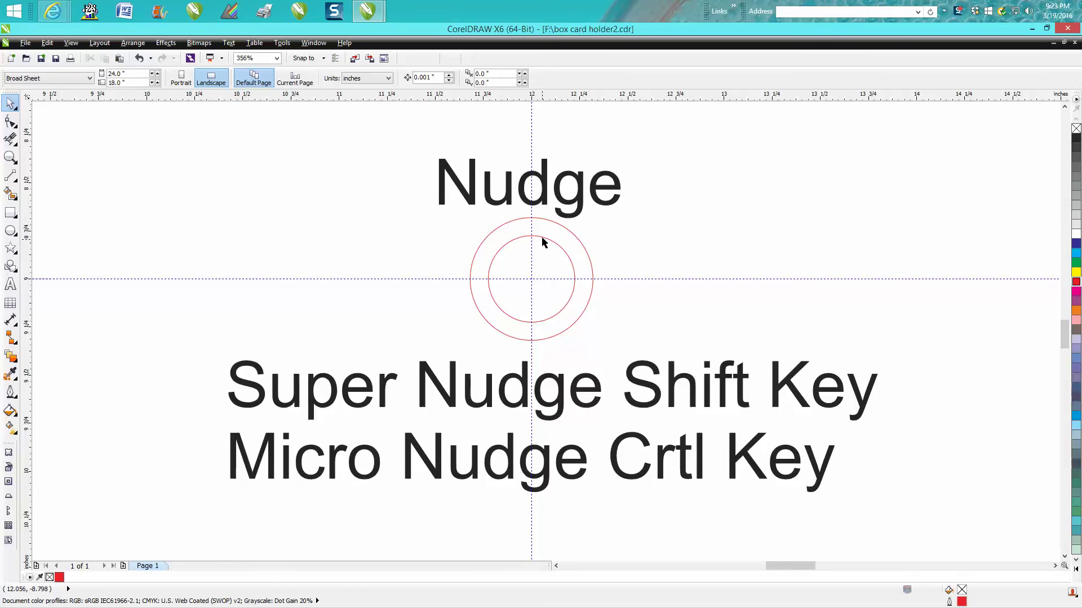
{"action": "left_click", "coordinate": [10, 158]}
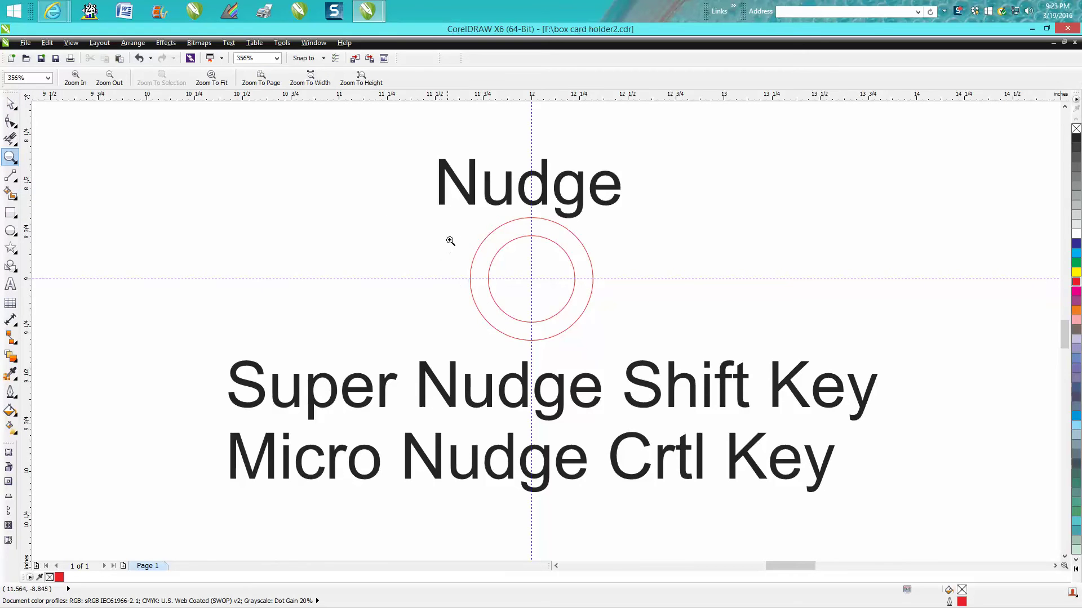
{"action": "left_click_drag", "start_coordinate": [456, 213], "coordinate": [629, 350]}
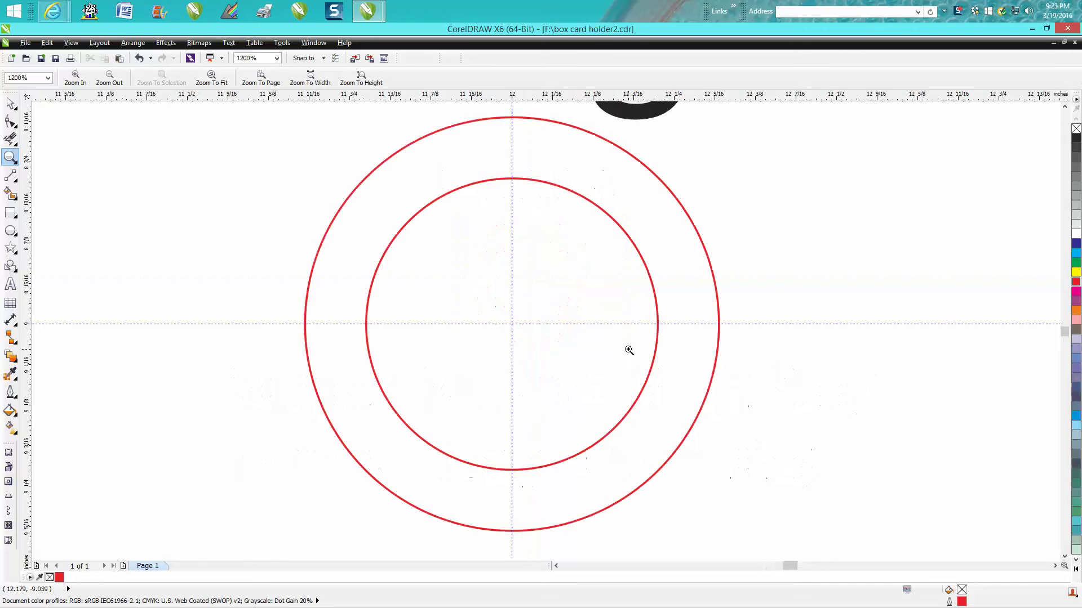
{"action": "left_click", "coordinate": [16, 105]}
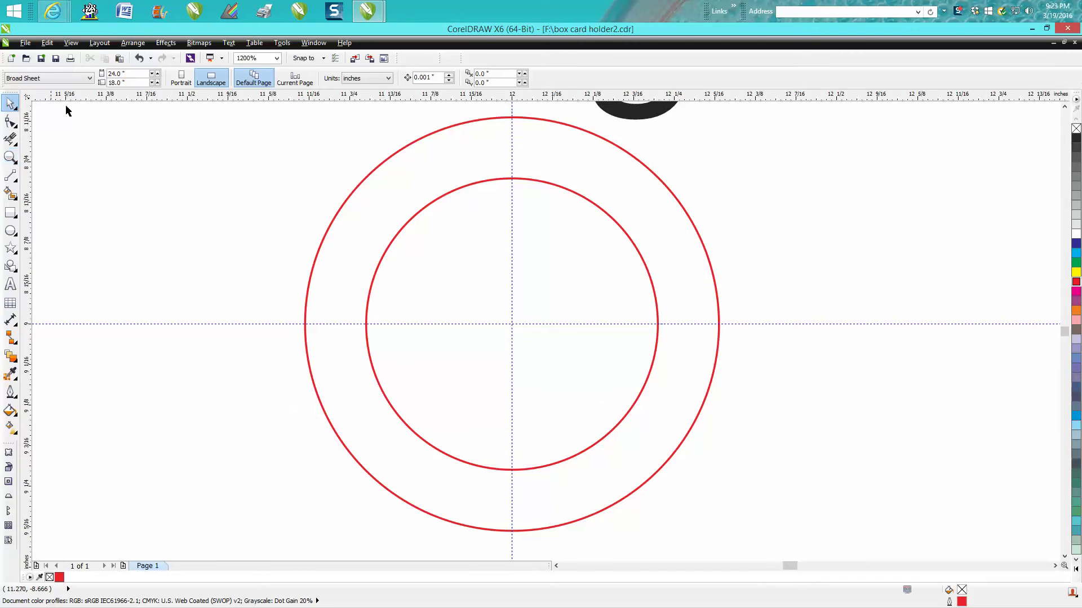
In Options > Document > Rulers, set Super nudge to 199 and Micro nudge to 25.
{"action": "left_click", "coordinate": [281, 43]}
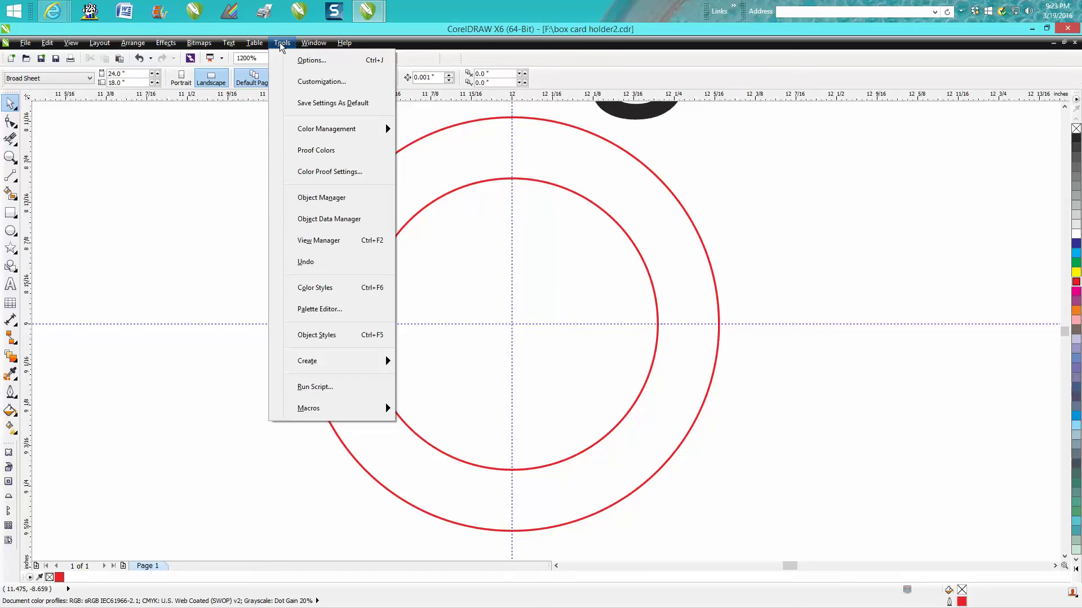
{"action": "left_click", "coordinate": [299, 60]}
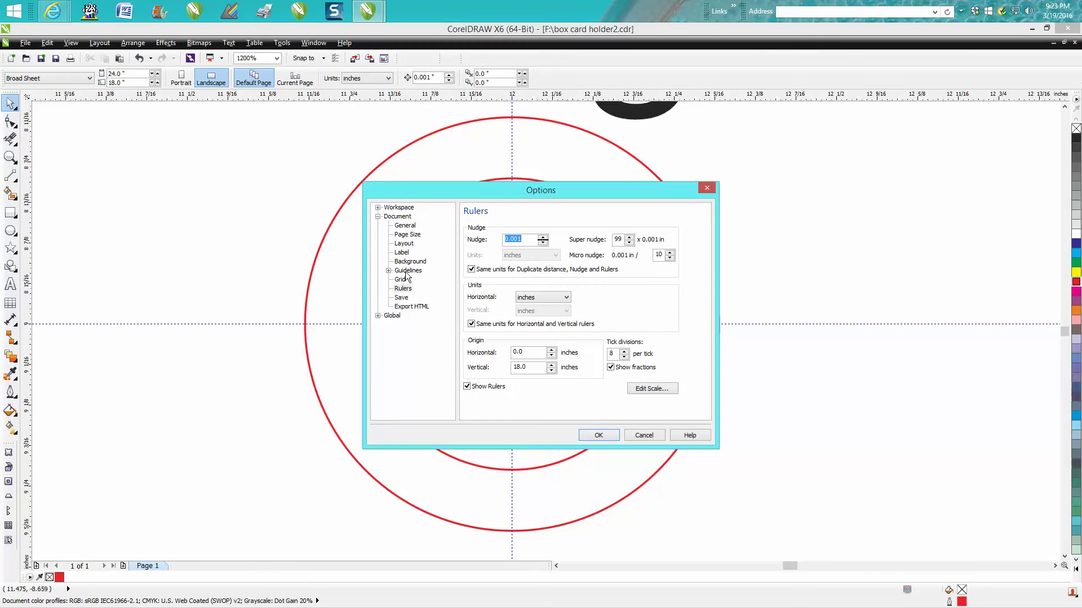
{"action": "left_click", "coordinate": [407, 290]}
{"action": "left_click", "coordinate": [618, 239]}
{"action": "type", "text": "1"}
{"action": "type", "text": "99"}
{"action": "left_click", "coordinate": [670, 253]}
{"action": "left_click", "coordinate": [670, 253]}
{"action": "left_click", "coordinate": [656, 255]}
{"action": "left_click", "coordinate": [598, 435]}
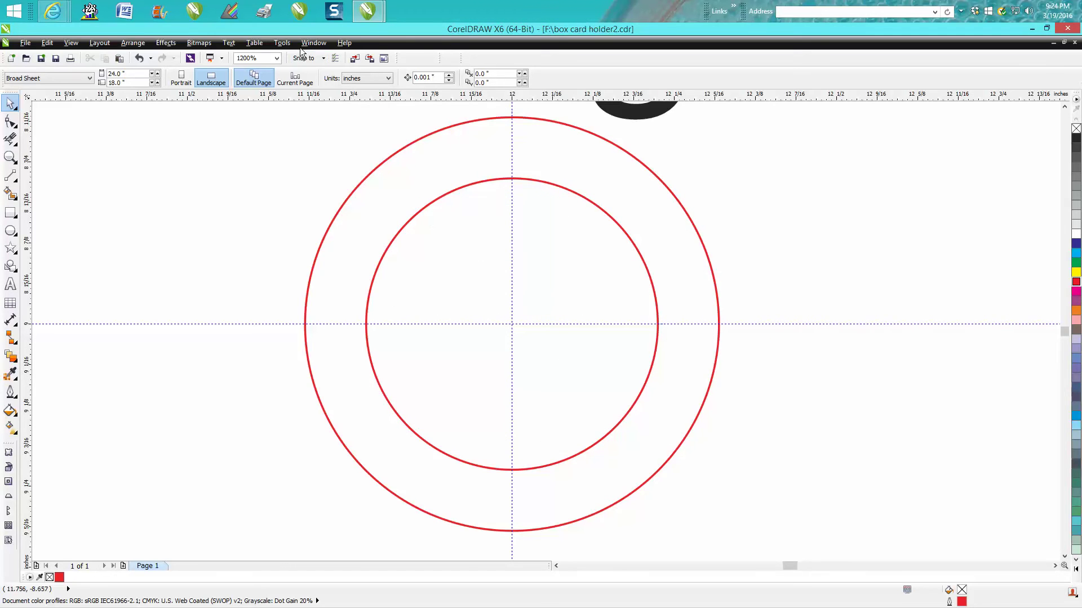
Save settings as default, then nudge the outer circle right twice and back left.
{"action": "left_click", "coordinate": [281, 43]}
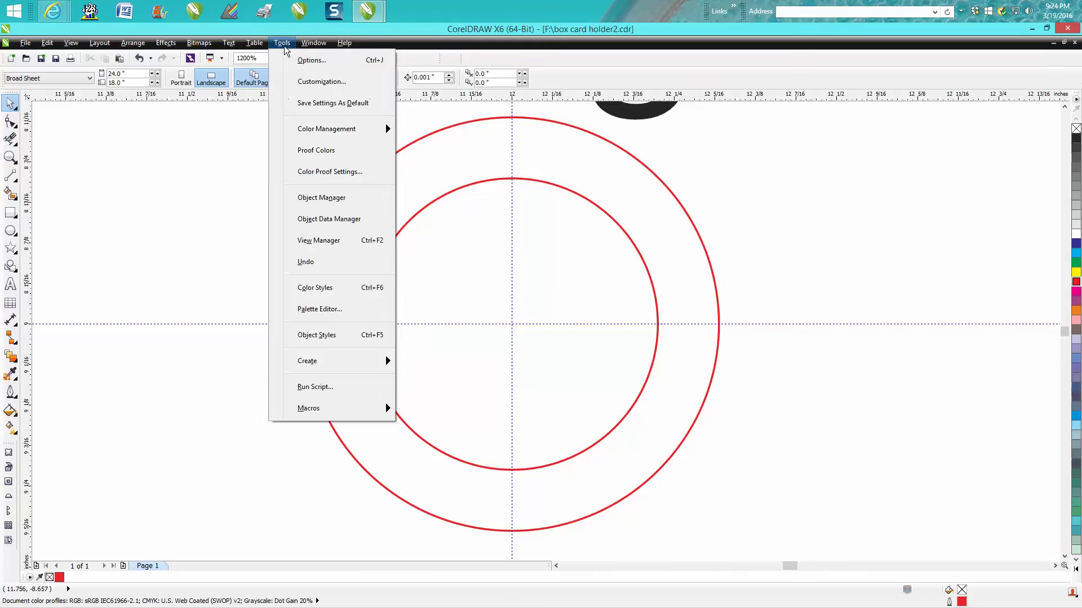
{"action": "left_click", "coordinate": [315, 105]}
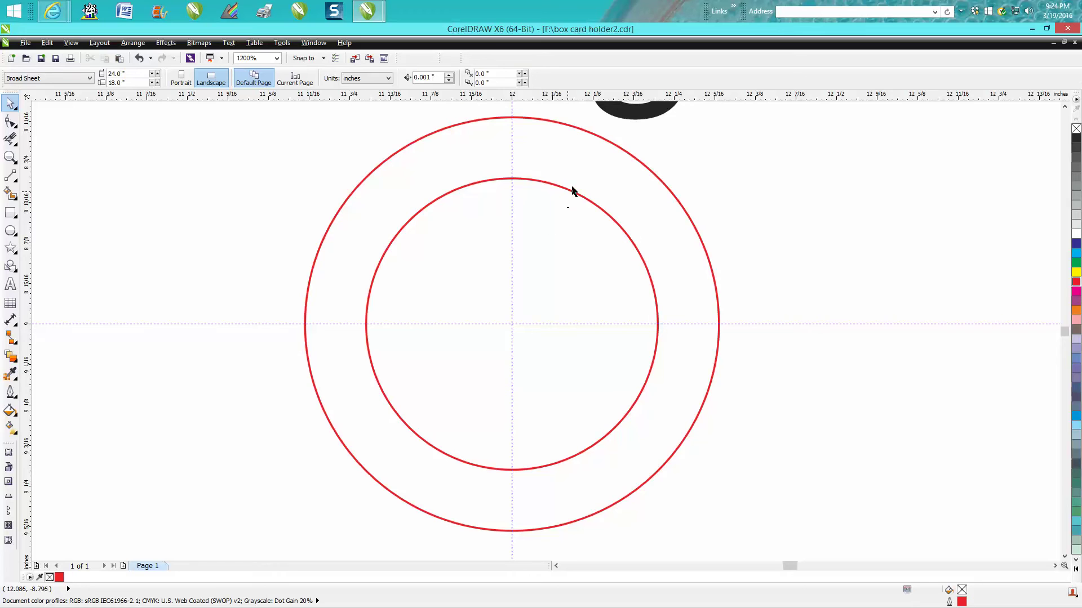
{"action": "left_click", "coordinate": [633, 158]}
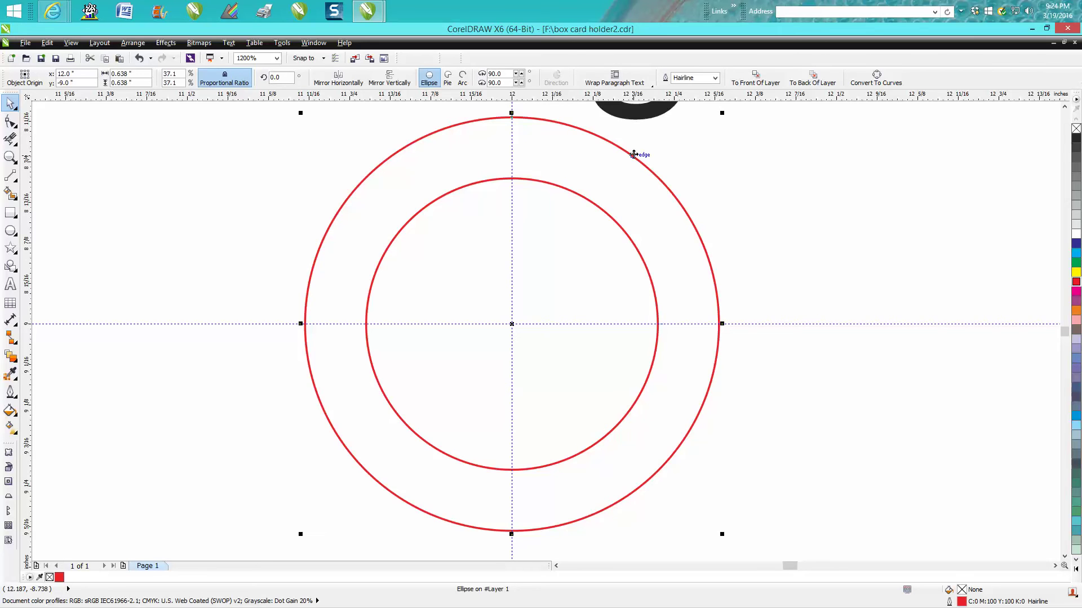
{"action": "key", "text": "Right"}
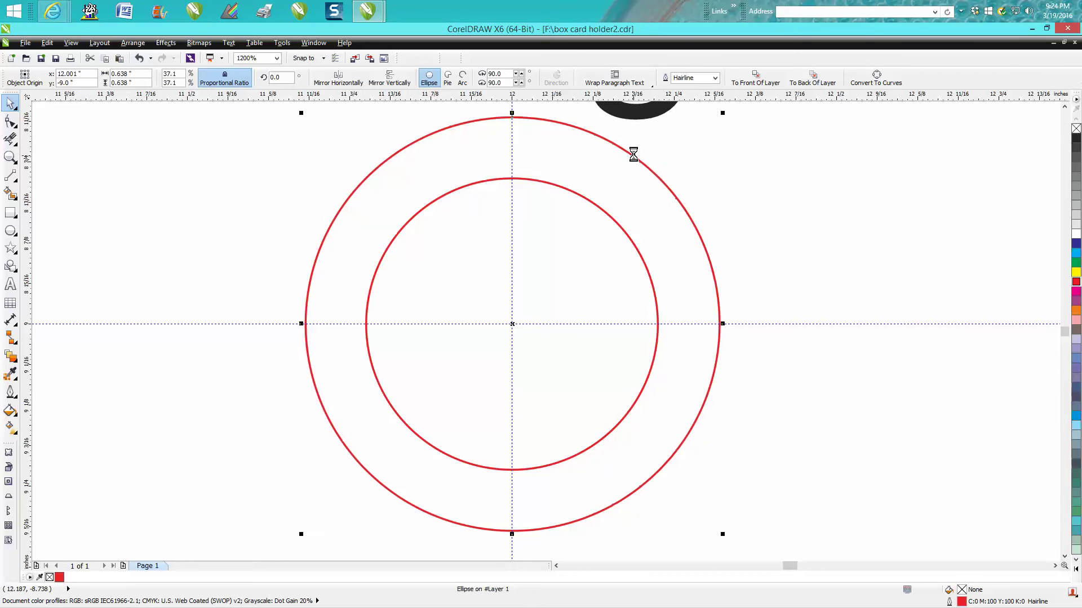
{"action": "key", "text": "Right"}
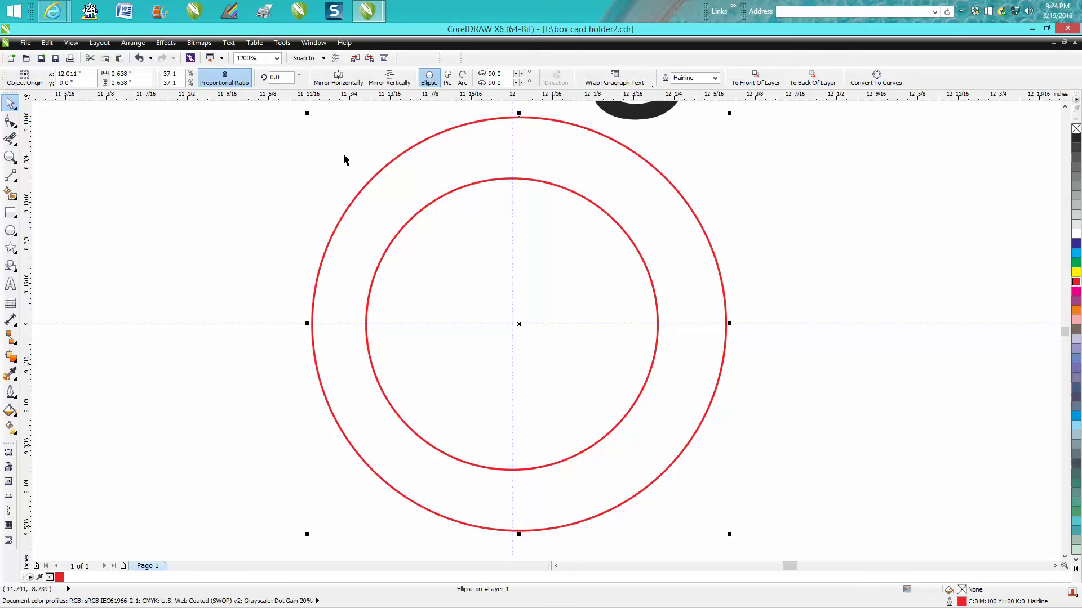
{"action": "key", "text": "Left"}
{"action": "key", "text": "Left"}
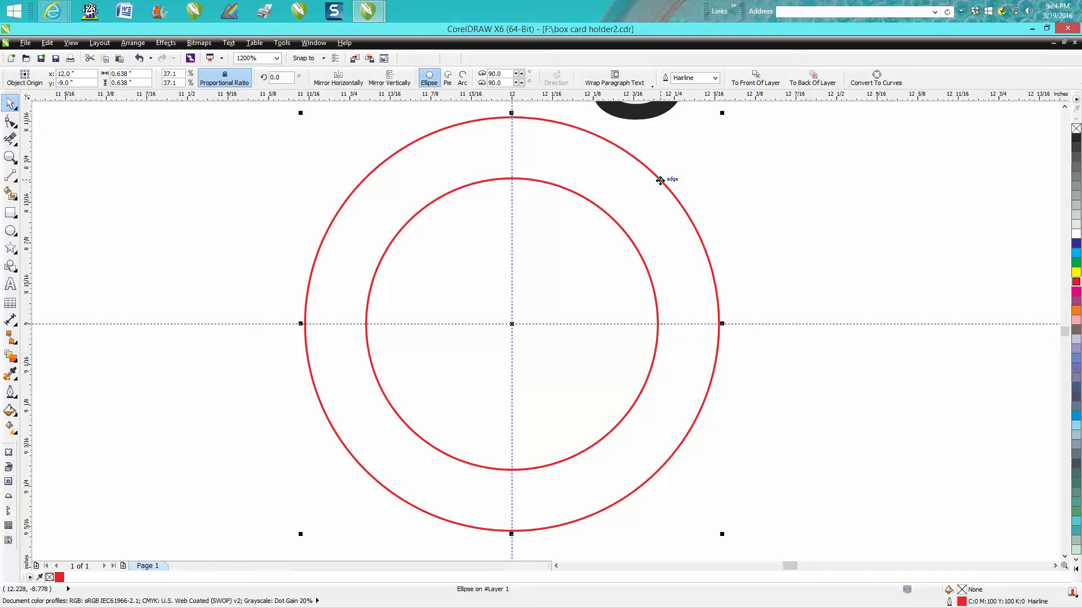
Super nudge the outer circle right twice, then nudge it back left.
{"action": "key", "text": "Right"}
{"action": "key", "text": "Right"}
{"action": "key", "text": "Right"}
{"action": "key", "text": "Right"}
{"action": "key", "text": "Right"}
{"action": "key", "text": "Right"}
{"action": "key", "text": "Right"}
{"action": "key", "text": "Right"}
{"action": "key", "text": "Right"}
{"action": "key", "text": "Right"}
{"action": "key", "text": "Right"}
{"action": "key", "text": "Right"}
{"action": "key", "text": "Right"}
{"action": "key", "text": "Right"}
{"action": "key", "text": "Right"}
{"action": "key", "text": "Right"}
{"action": "key", "text": "Right"}
{"action": "key", "text": "Right"}
{"action": "key", "text": "Right"}
{"action": "key", "text": "Right"}
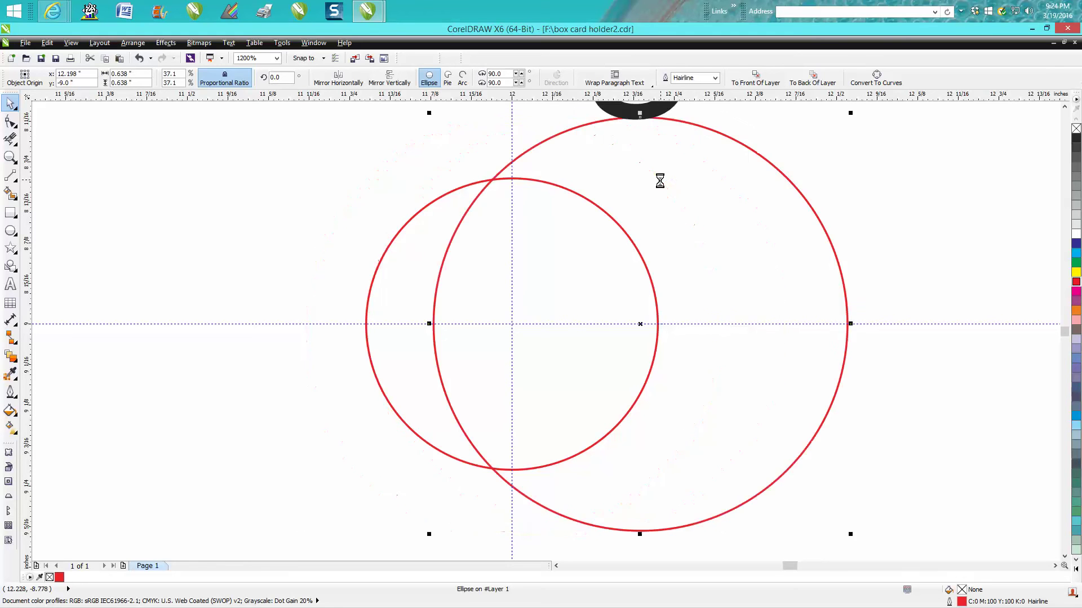
{"action": "key", "text": "Right"}
{"action": "key", "text": "Right"}
{"action": "key", "text": "Right"}
{"action": "key", "text": "Right"}
{"action": "key", "text": "Right"}
{"action": "key", "text": "Right"}
{"action": "key", "text": "Right"}
{"action": "key", "text": "Right"}
{"action": "key", "text": "Right"}
{"action": "key", "text": "Right"}
{"action": "key", "text": "Right"}
{"action": "key", "text": "Right"}
{"action": "key", "text": "Right"}
{"action": "key", "text": "Right"}
{"action": "key", "text": "Right"}
{"action": "key", "text": "Right"}
{"action": "key", "text": "Right"}
{"action": "key", "text": "Right"}
{"action": "key", "text": "Right"}
{"action": "key", "text": "Right"}
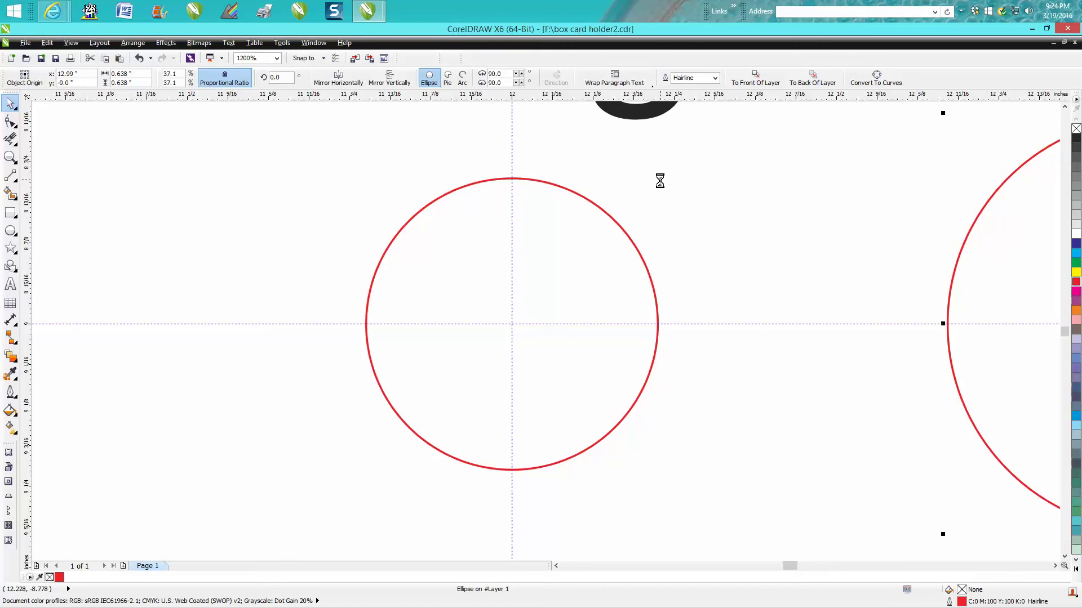
{"action": "key", "text": "Left"}
{"action": "key", "text": "Left"}
{"action": "key", "text": "Left"}
{"action": "key", "text": "Left"}
{"action": "key", "text": "Left"}
{"action": "key", "text": "Left"}
{"action": "key", "text": "Left"}
{"action": "key", "text": "Left"}
{"action": "key", "text": "Left"}
{"action": "key", "text": "Left"}
{"action": "key", "text": "Left"}
{"action": "key", "text": "Left"}
{"action": "key", "text": "Left"}
{"action": "key", "text": "Left"}
{"action": "key", "text": "Left"}
{"action": "key", "text": "Left"}
{"action": "key", "text": "Left"}
{"action": "key", "text": "Left"}
{"action": "key", "text": "Left"}
{"action": "key", "text": "Left"}
{"action": "key", "text": "Left"}
{"action": "key", "text": "Left"}
{"action": "key", "text": "Left"}
{"action": "key", "text": "Left"}
{"action": "key", "text": "Left"}
{"action": "key", "text": "Left"}
{"action": "key", "text": "Left"}
{"action": "key", "text": "Left"}
{"action": "key", "text": "Left"}
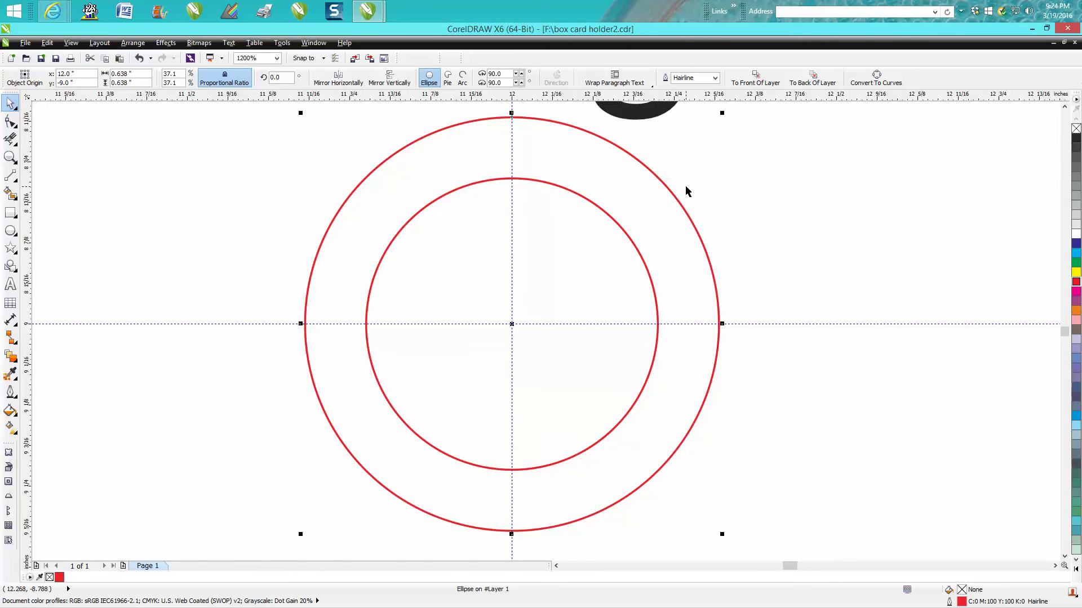
{"action": "scroll", "coordinate": [685, 185], "scroll_direction": "down", "scroll_amount": 1}
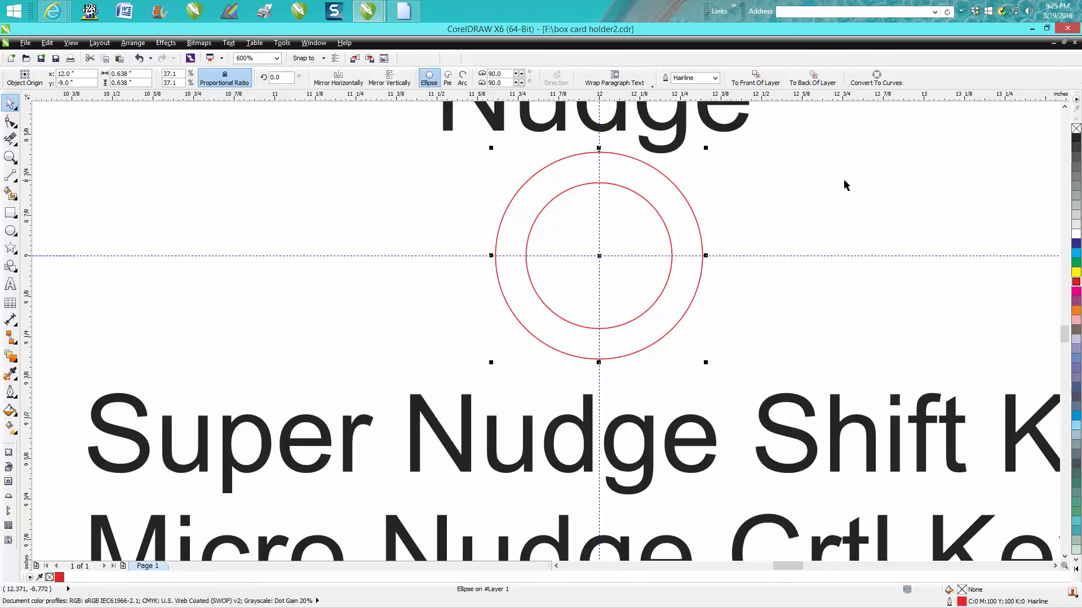
Marquee-zoom close on the circles, then deselect and reselect the outer red circle.
{"action": "left_click", "coordinate": [12, 157]}
{"action": "left_click_drag", "start_coordinate": [498, 132], "coordinate": [743, 354]}
{"action": "left_click", "coordinate": [10, 103]}
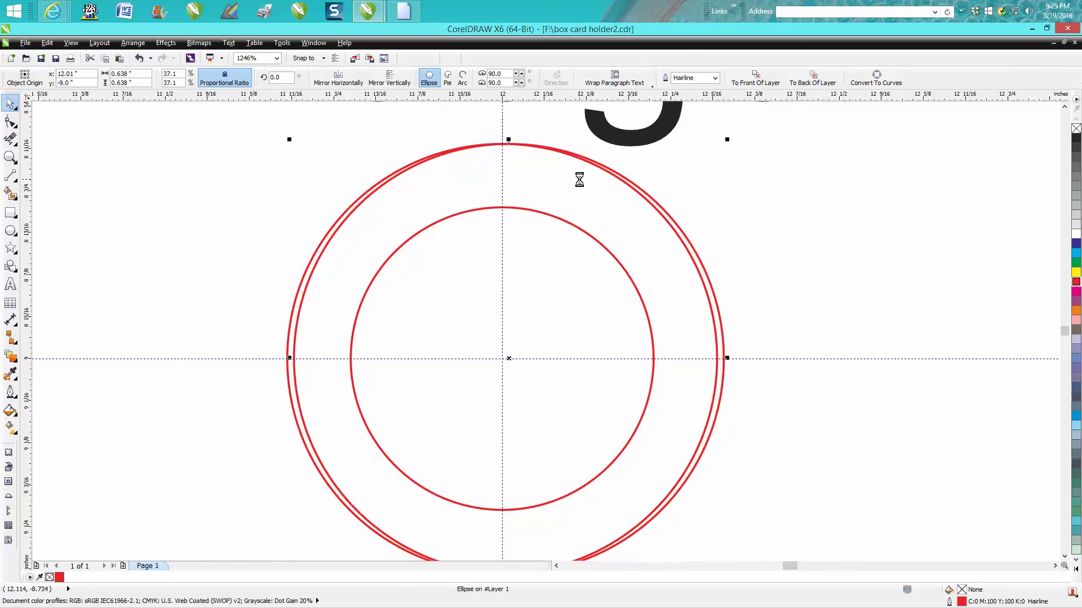
{"action": "left_click", "coordinate": [281, 303]}
{"action": "left_click", "coordinate": [290, 318]}
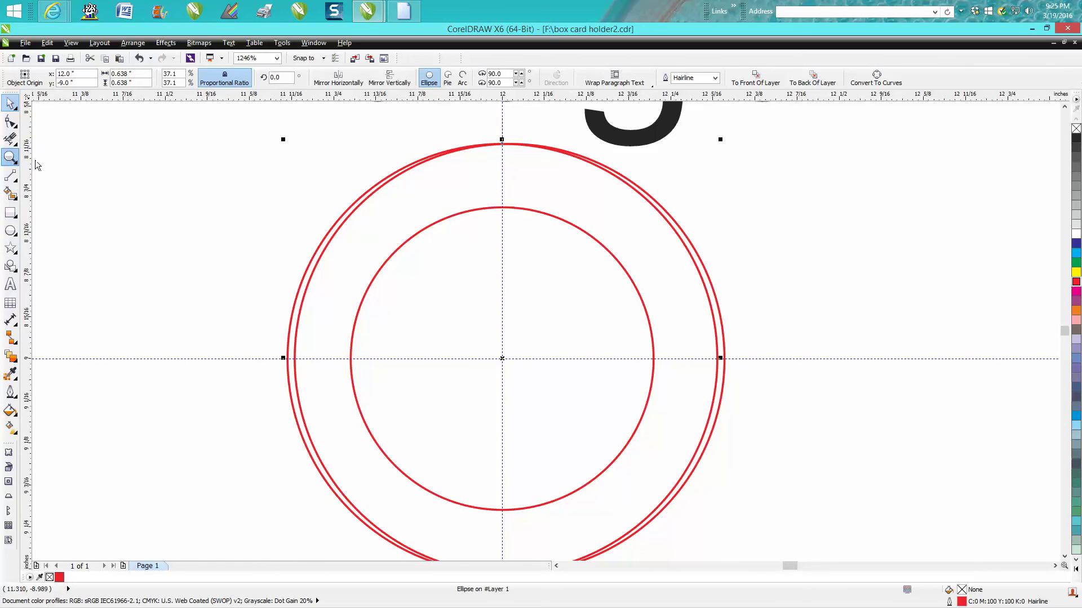
Zoom in closely on the red arcs at the circle's right edge and reselect it.
{"action": "left_click", "coordinate": [10, 158]}
{"action": "left_click_drag", "start_coordinate": [459, 331], "coordinate": [564, 388]}
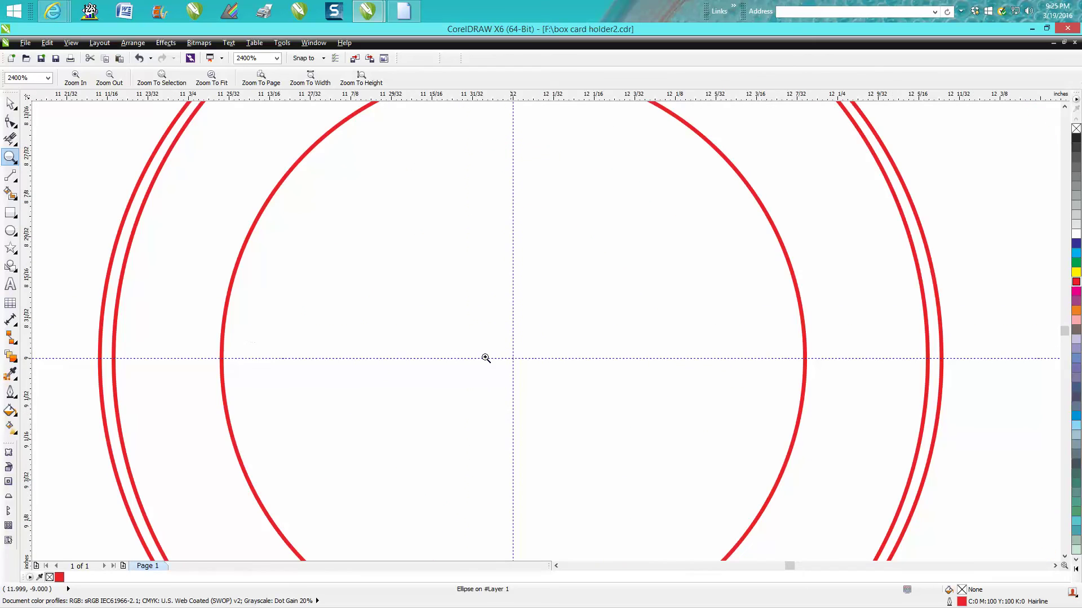
{"action": "left_click_drag", "start_coordinate": [75, 314], "coordinate": [551, 400]}
{"action": "left_click", "coordinate": [11, 103]}
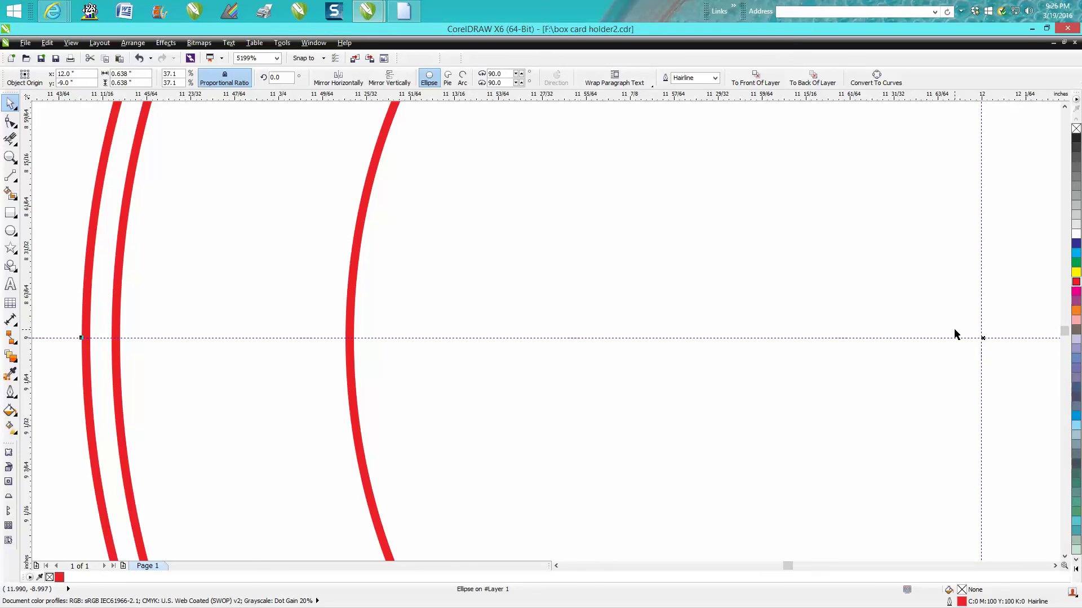
Nudge the circle right twice by 0.001", then back to 12.0".
{"action": "key", "text": "Right"}
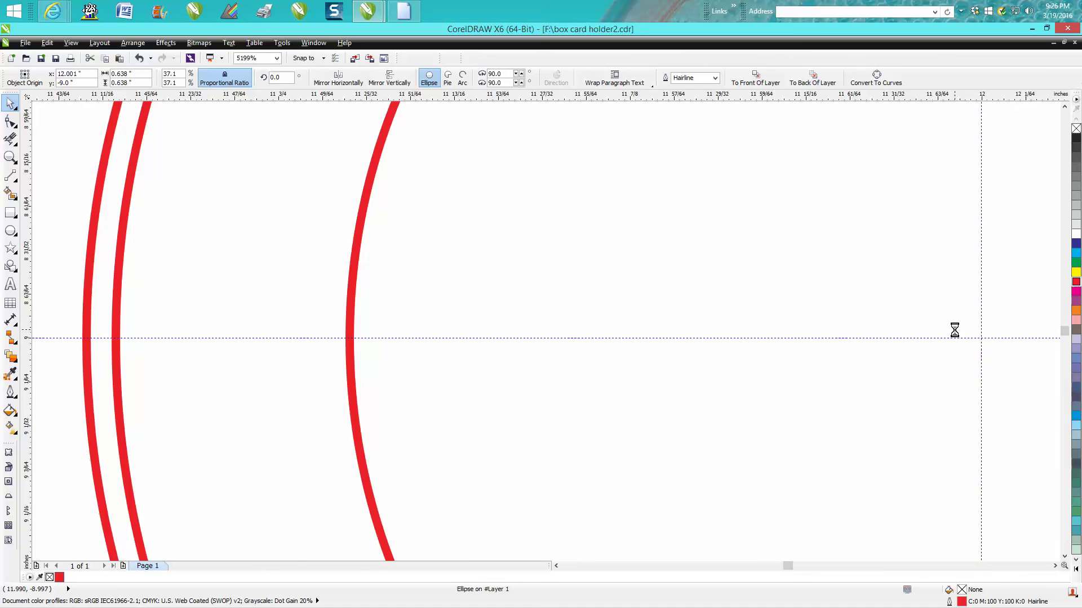
{"action": "key", "text": "Right"}
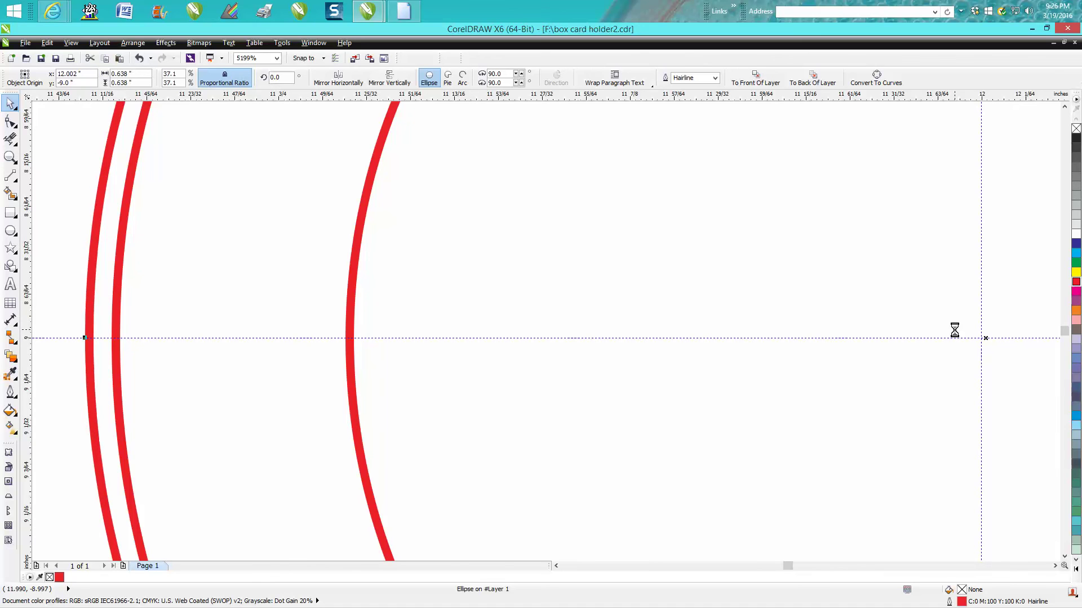
{"action": "key", "text": "Left"}
{"action": "key", "text": "Left"}
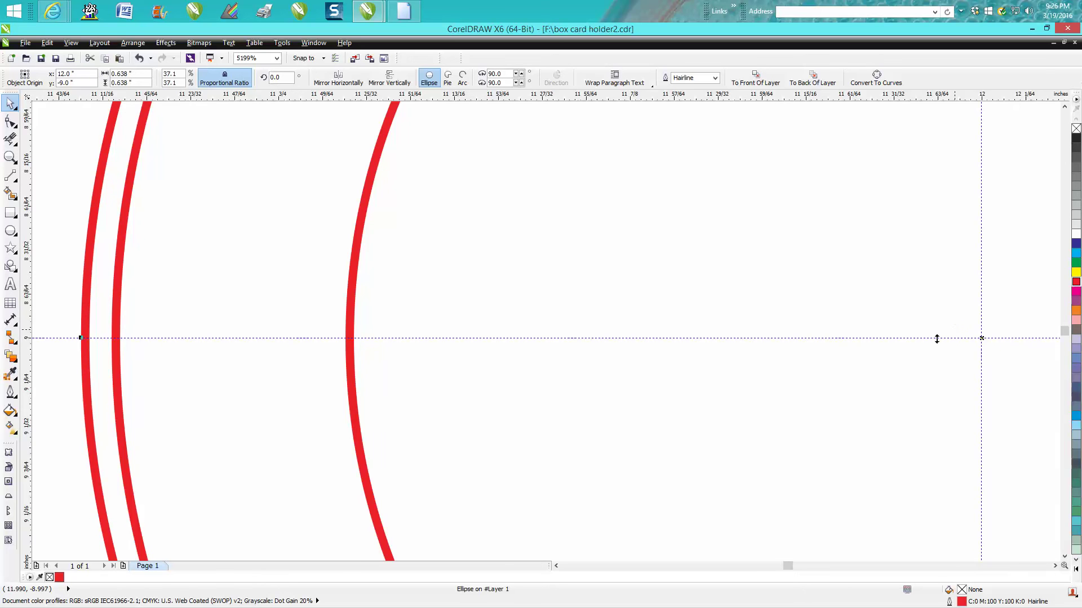
{"action": "scroll", "coordinate": [992, 361], "scroll_direction": "down", "scroll_amount": 2}
{"action": "scroll", "coordinate": [990, 361], "scroll_direction": "down", "scroll_amount": 2}
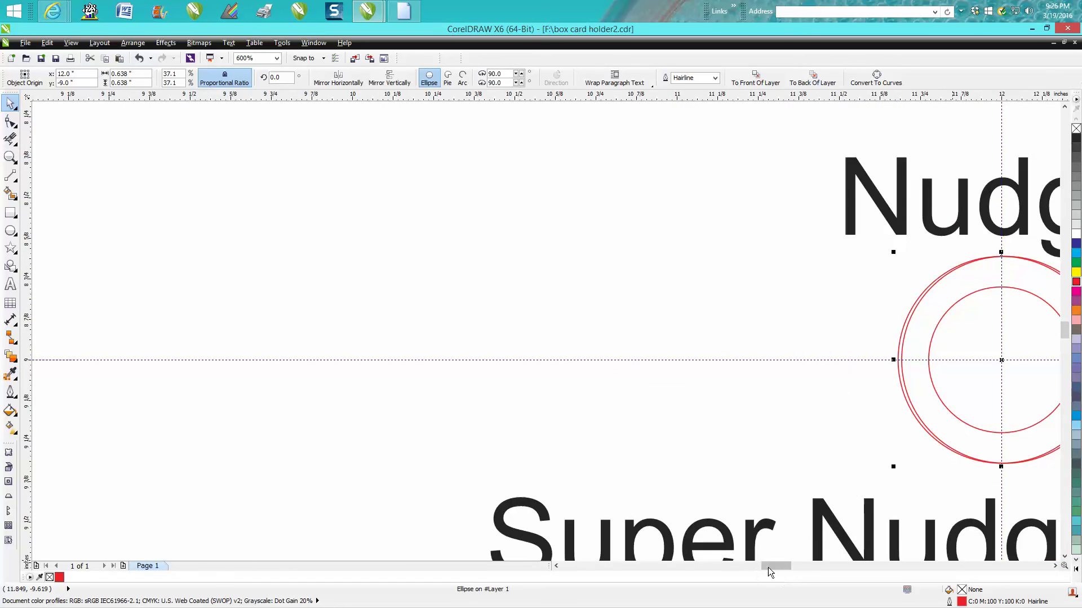
Select the outer red circle and delete it.
{"action": "mouse_move", "coordinate": [771, 566]}
{"action": "left_mouse_down"}
{"action": "mouse_move", "coordinate": [804, 568]}
{"action": "mouse_move", "coordinate": [786, 567]}
{"action": "left_mouse_up"}
{"action": "left_click", "coordinate": [767, 366]}
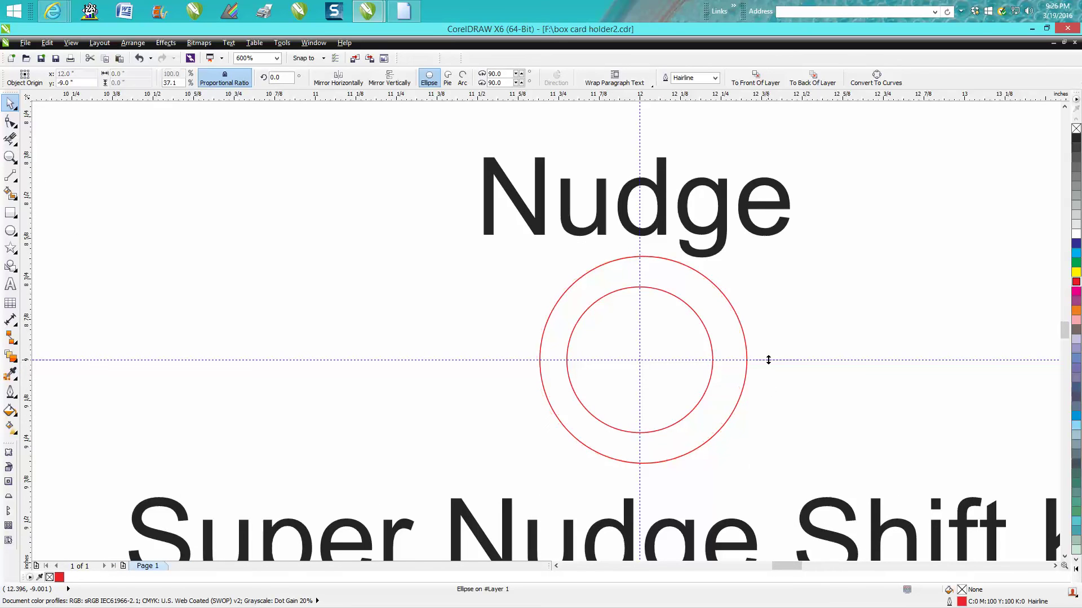
{"action": "left_click", "coordinate": [743, 332]}
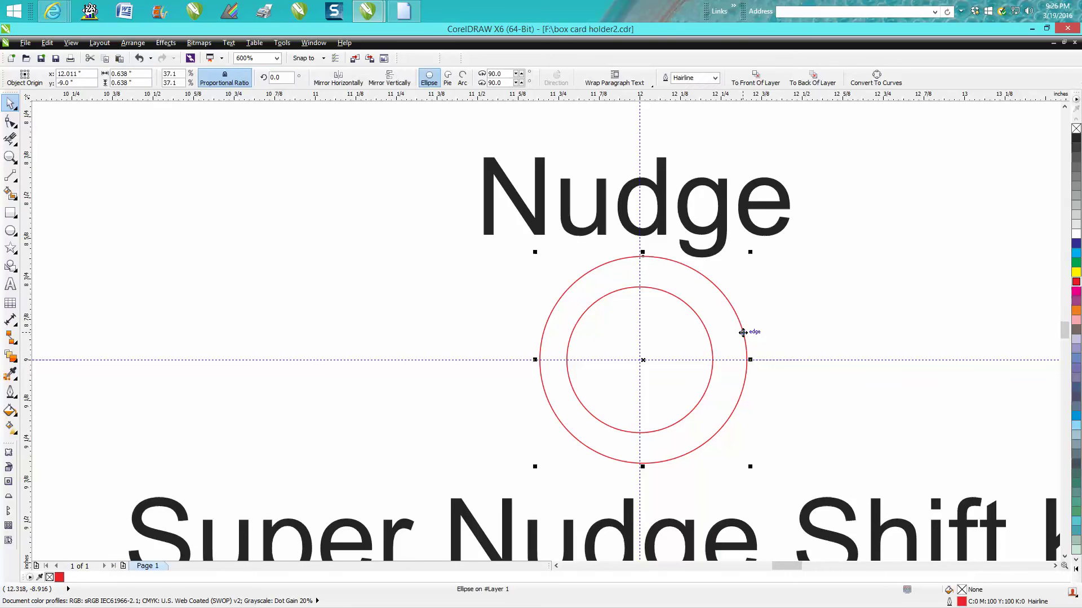
{"action": "key", "text": "Delete"}
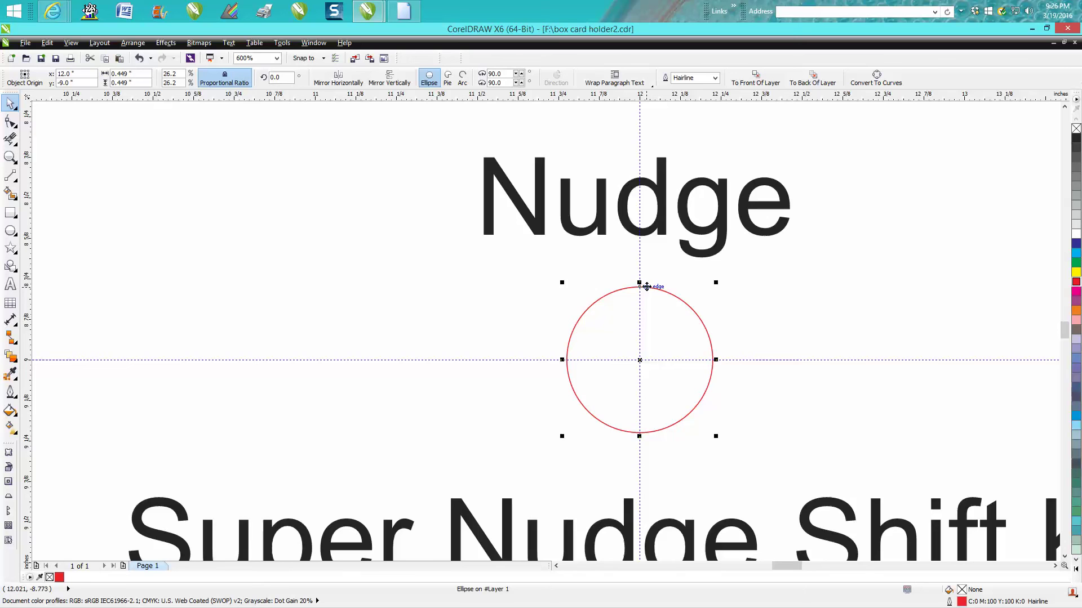
Set the nudge distance to 2.0" and nudge the remaining circle left, then back right.
{"action": "left_click", "coordinate": [489, 101]}
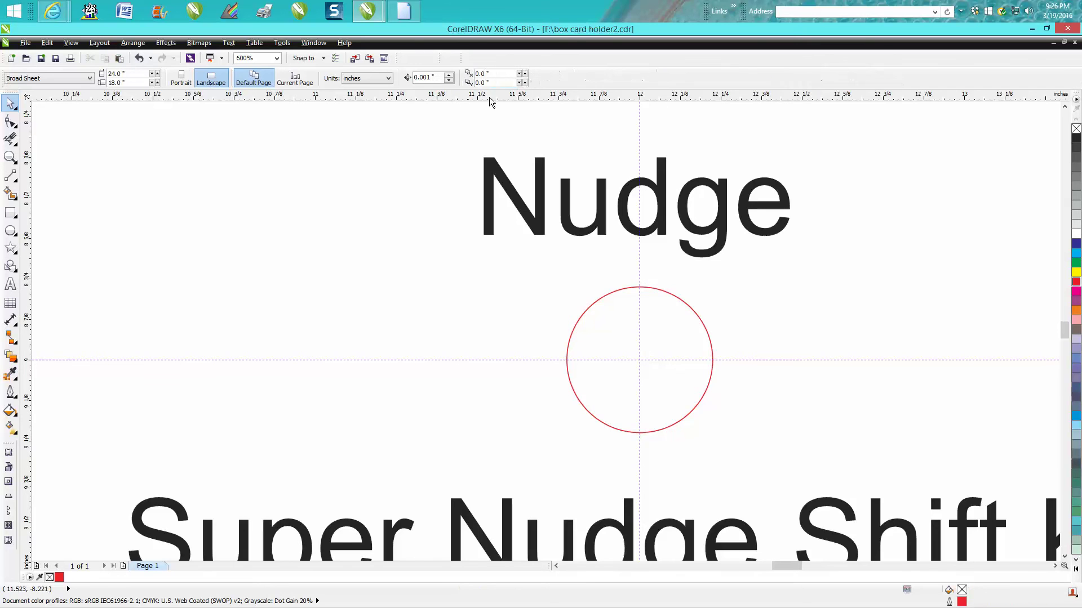
{"action": "left_click", "coordinate": [425, 78]}
{"action": "type", "text": "2"}
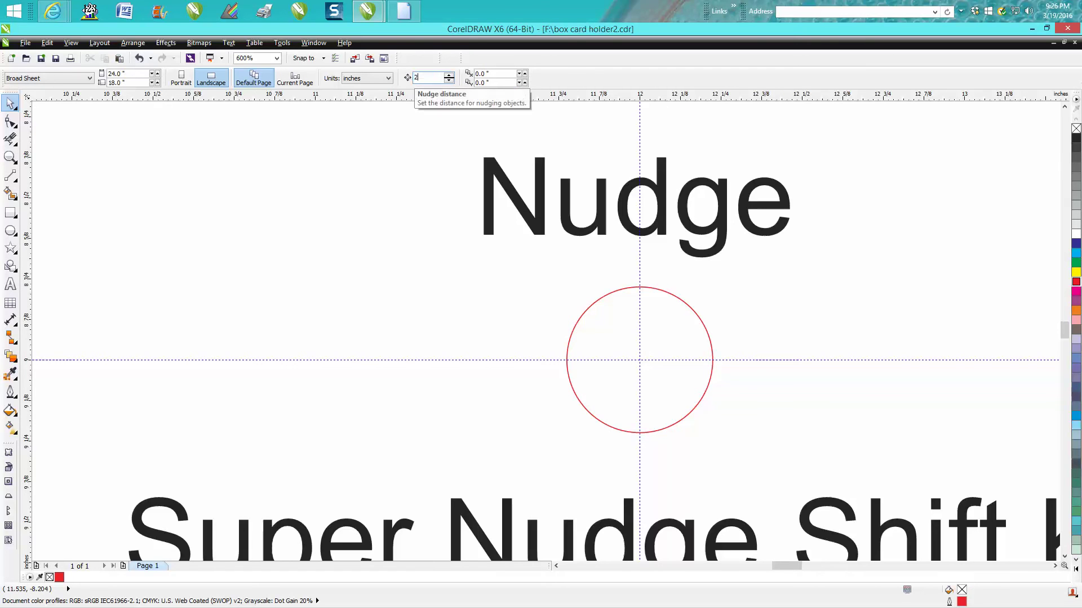
{"action": "key", "text": "Return"}
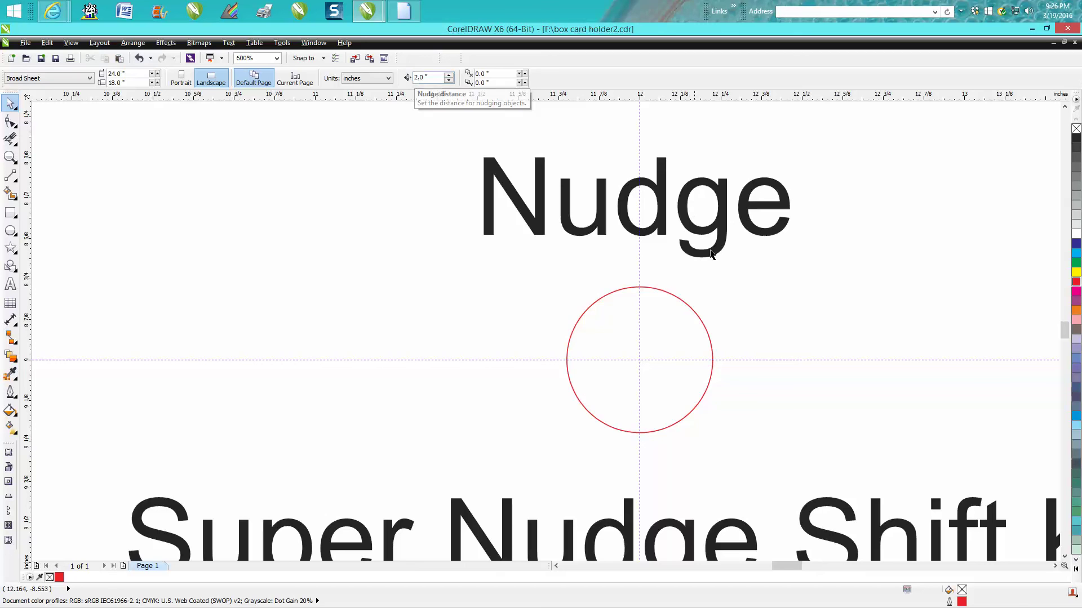
{"action": "left_click", "coordinate": [694, 315]}
{"action": "key", "text": "Left"}
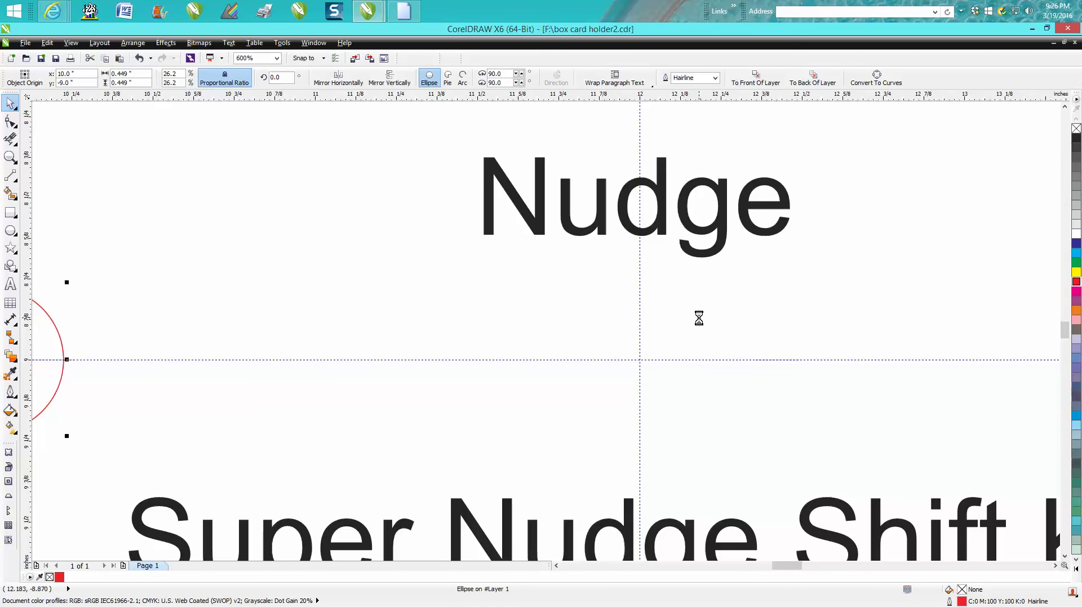
{"action": "key", "text": "Right"}
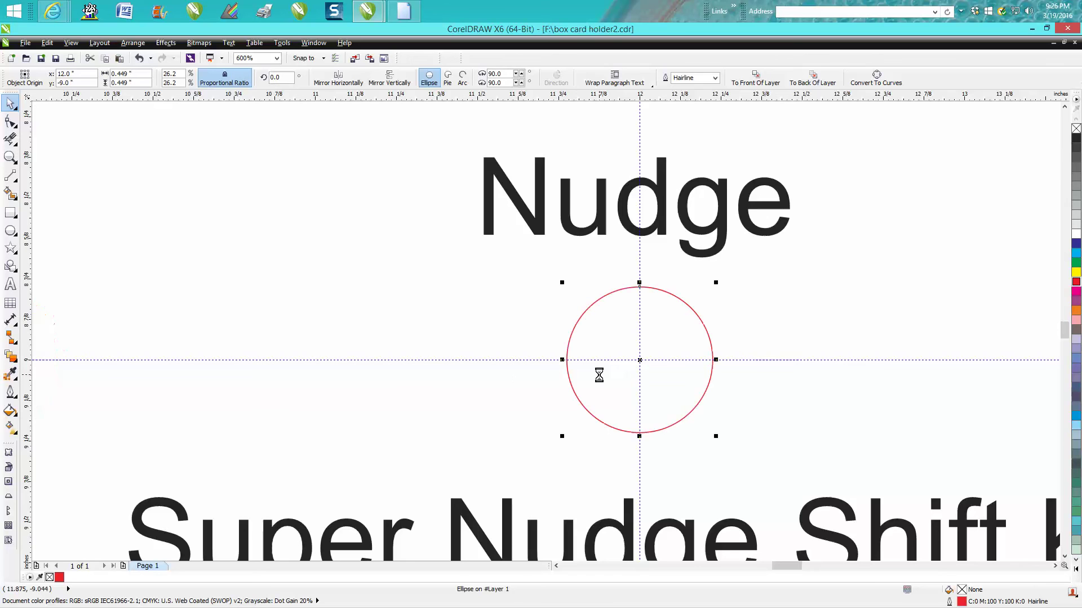
Change the page nudge distance to .001 in.
{"action": "left_click", "coordinate": [468, 165]}
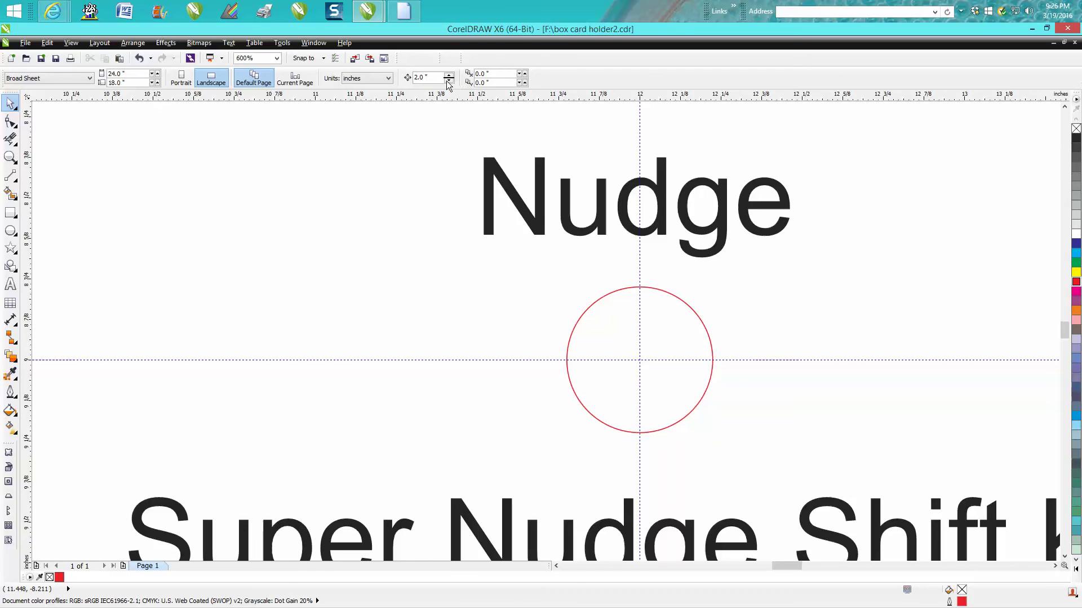
{"action": "left_click", "coordinate": [615, 293]}
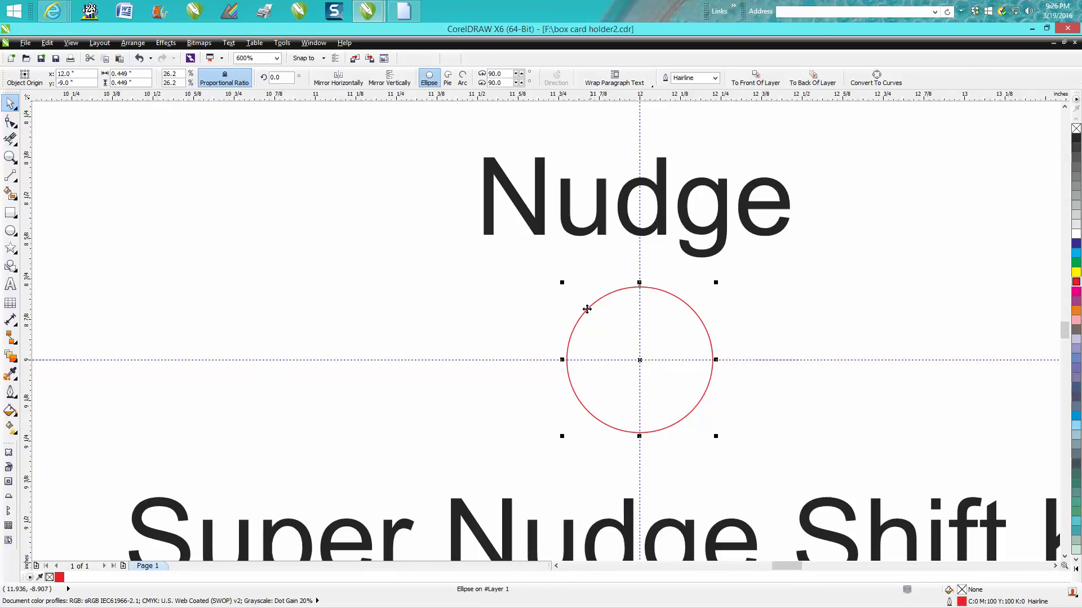
{"action": "left_click", "coordinate": [522, 281]}
{"action": "left_click", "coordinate": [440, 76]}
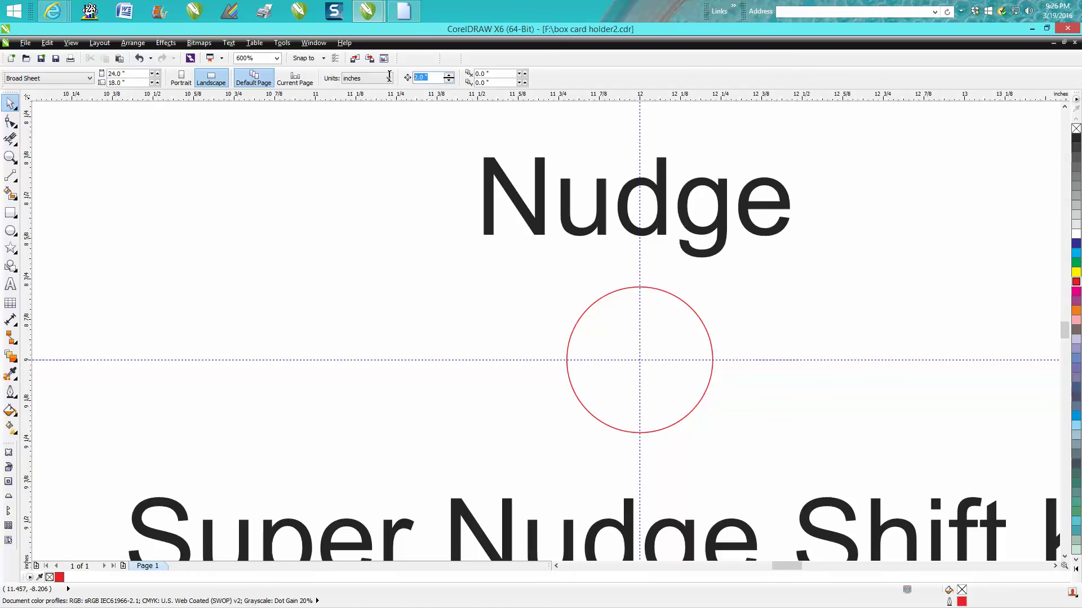
{"action": "type", "text": ".001"}
Nudge the circle left and right, then Shift-nudge it right to x 12.397 in.
{"action": "left_click", "coordinate": [669, 293]}
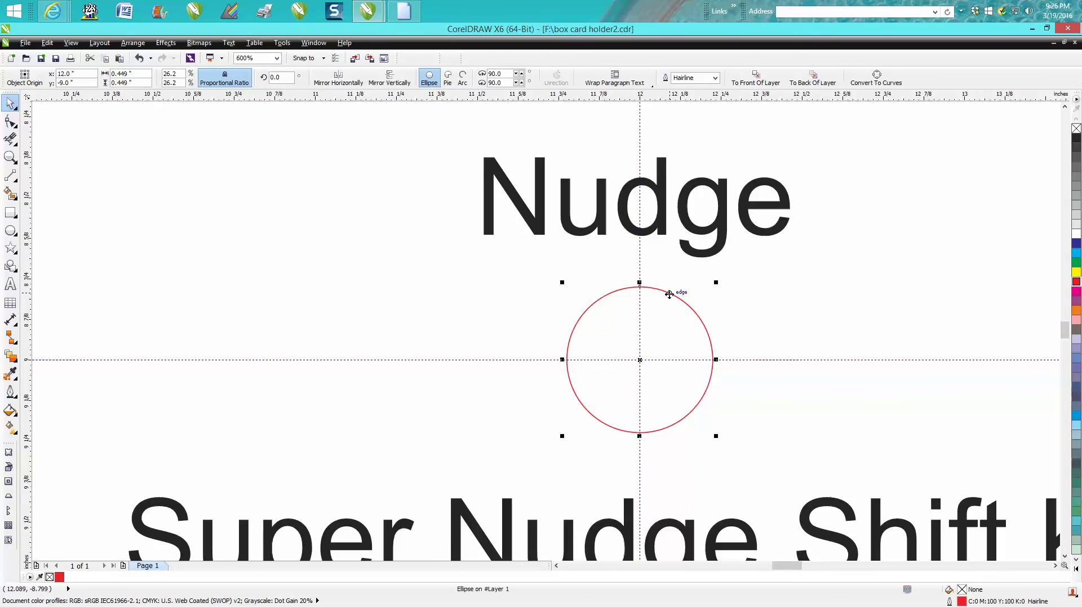
{"action": "key", "text": "Left"}
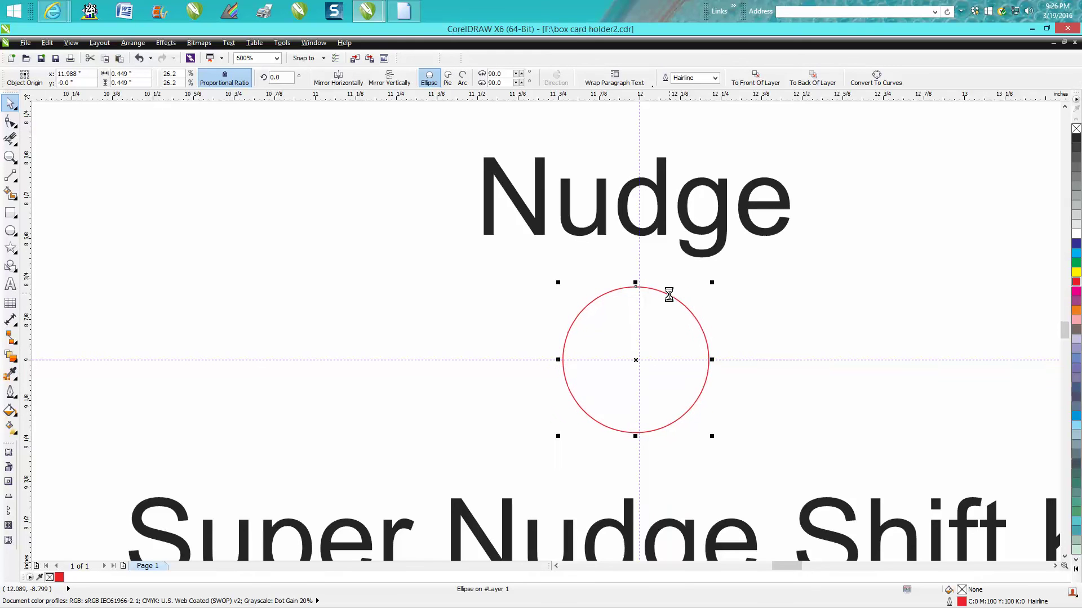
{"action": "key", "text": "Right"}
{"action": "key", "text": "shift+Right"}
{"action": "key", "text": "shift+Right"}
{"action": "key", "text": "shift+Right"}
{"action": "key", "text": "shift+Right"}
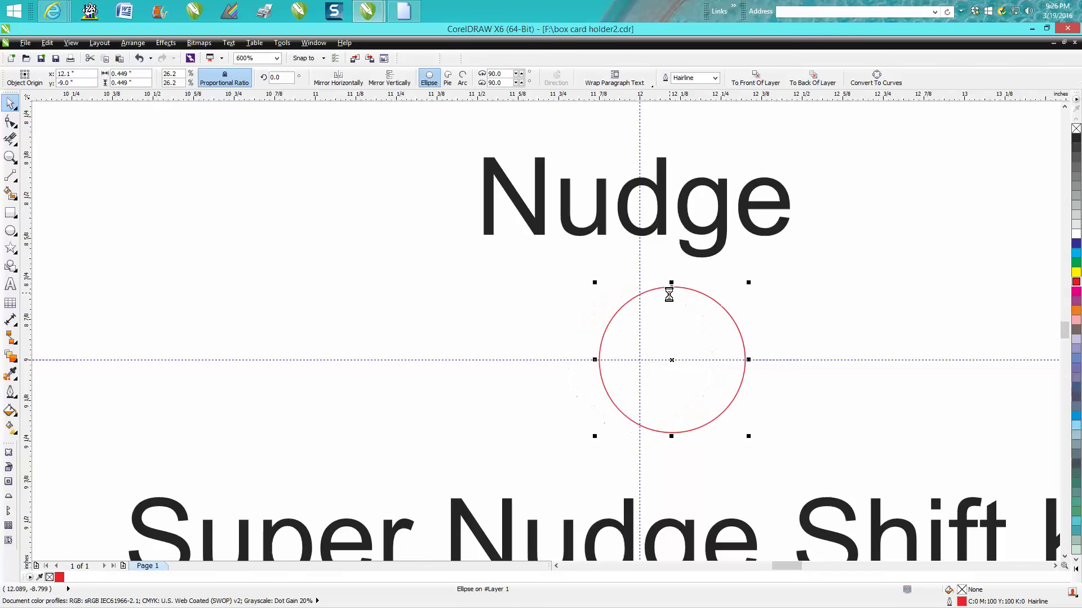
{"action": "scroll", "coordinate": [670, 298], "scroll_direction": "down", "scroll_amount": 2}
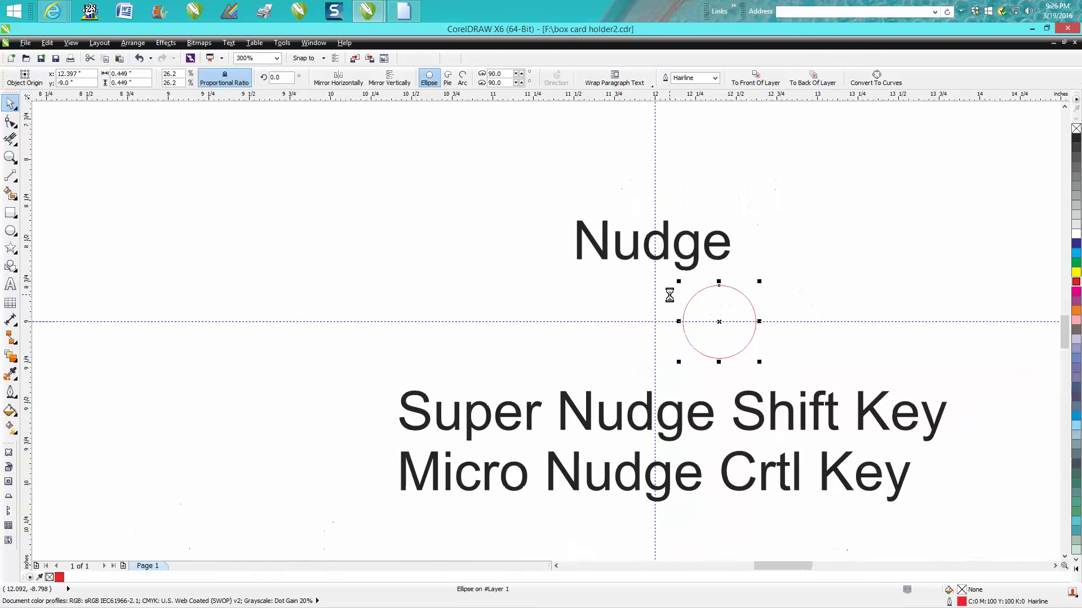